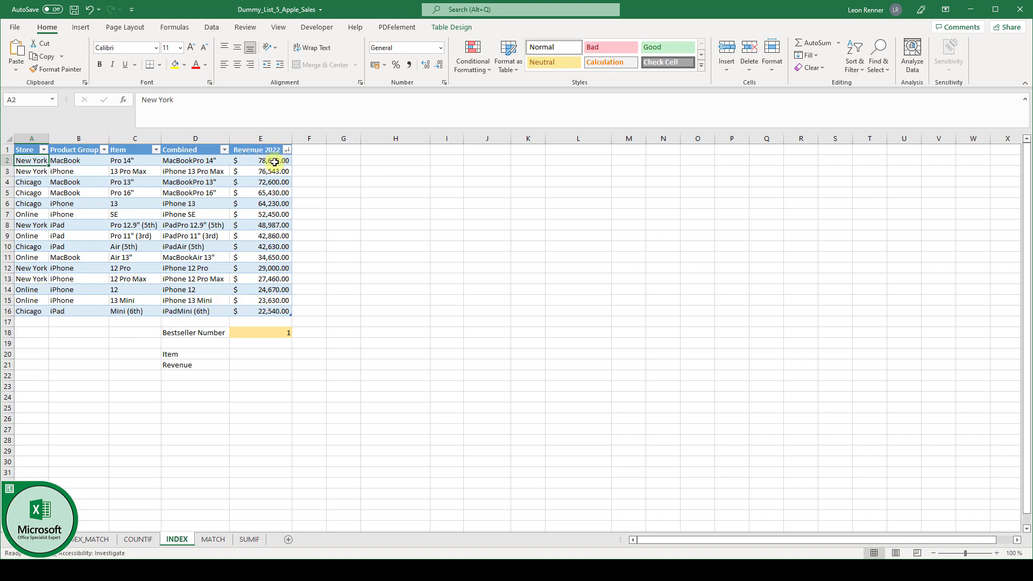
Step: Pick rank 2 from the Bestseller Number dropdown in E18
click(260, 331)
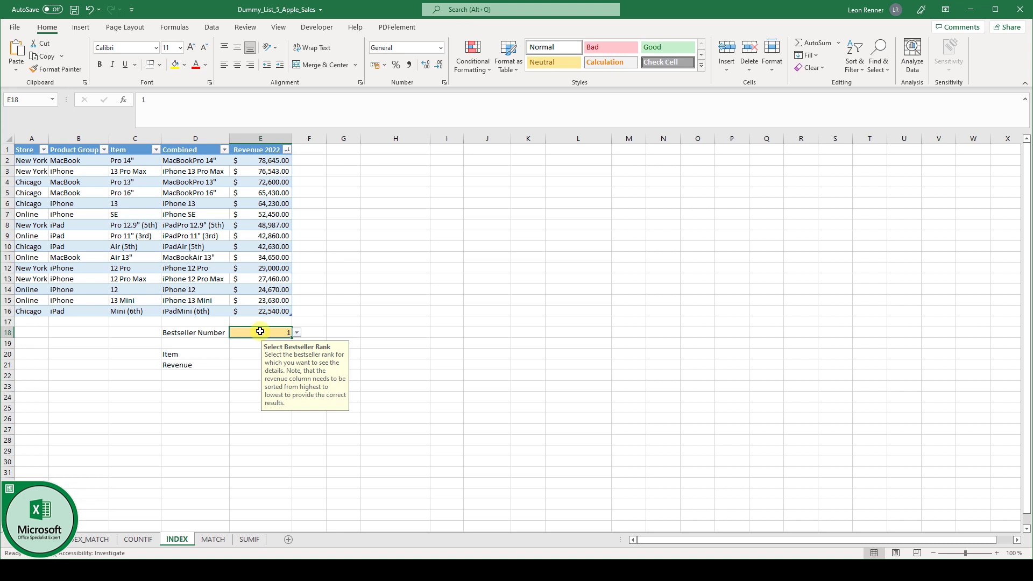
click(297, 333)
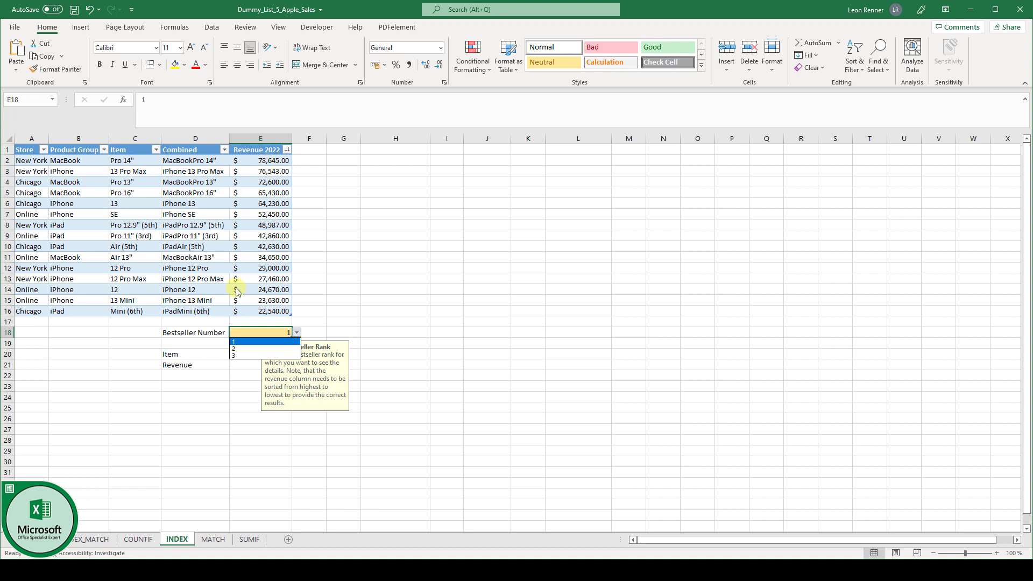
click(247, 349)
Step: Reconfirm rank 2 in E18's dropdown, then select E20 for the item formula
click(239, 354)
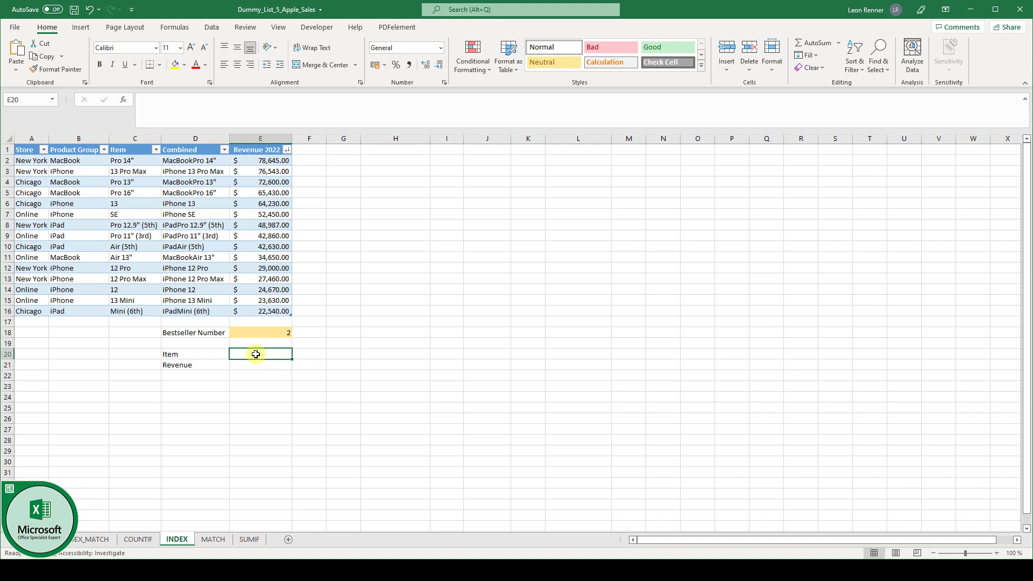
click(250, 364)
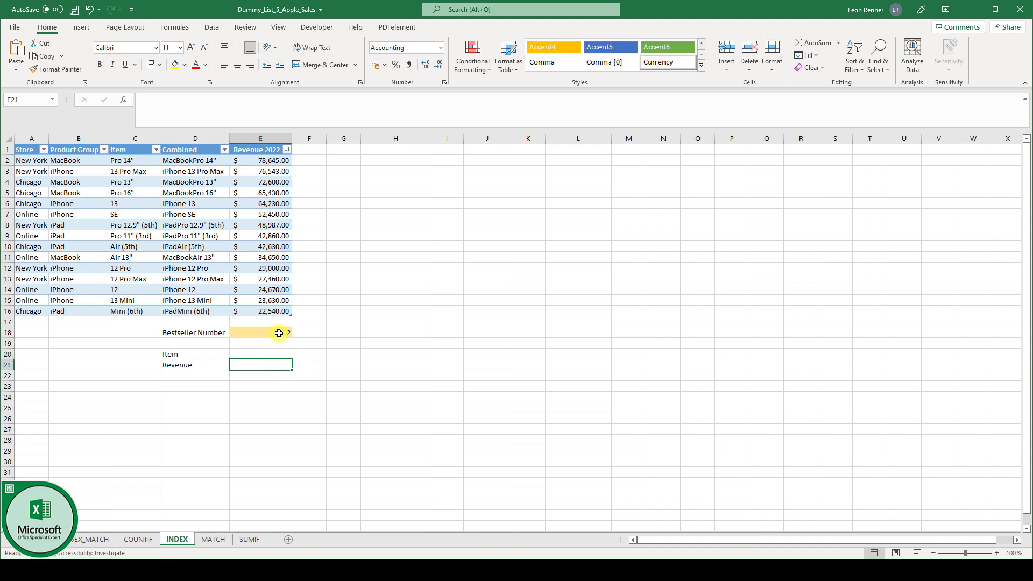
click(281, 333)
click(296, 333)
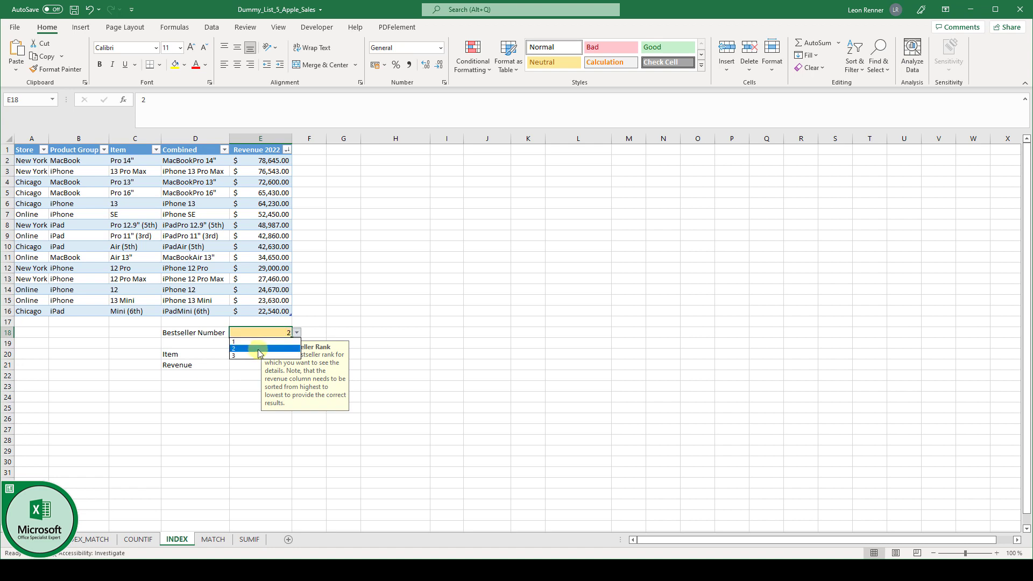
click(260, 349)
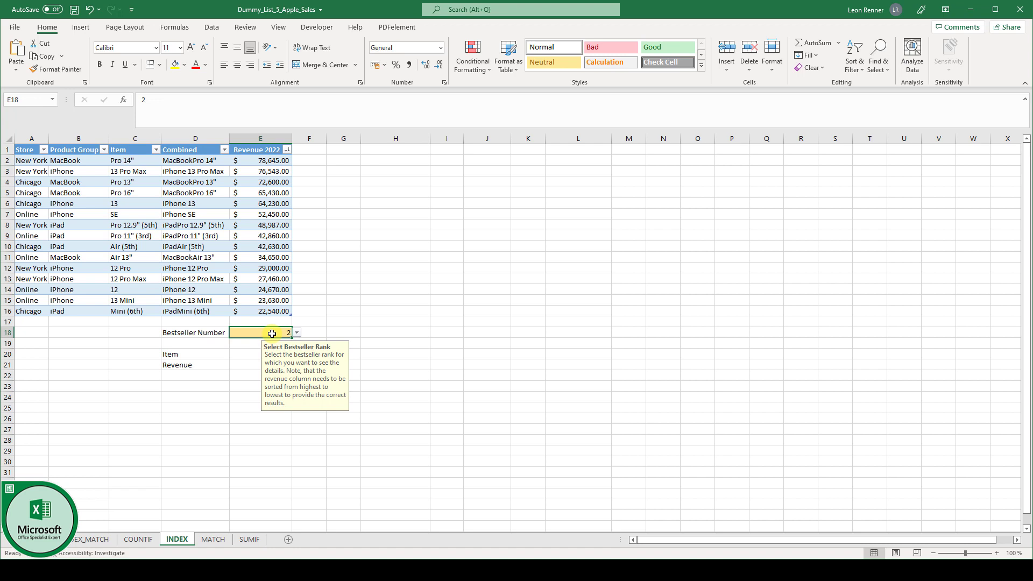
click(235, 355)
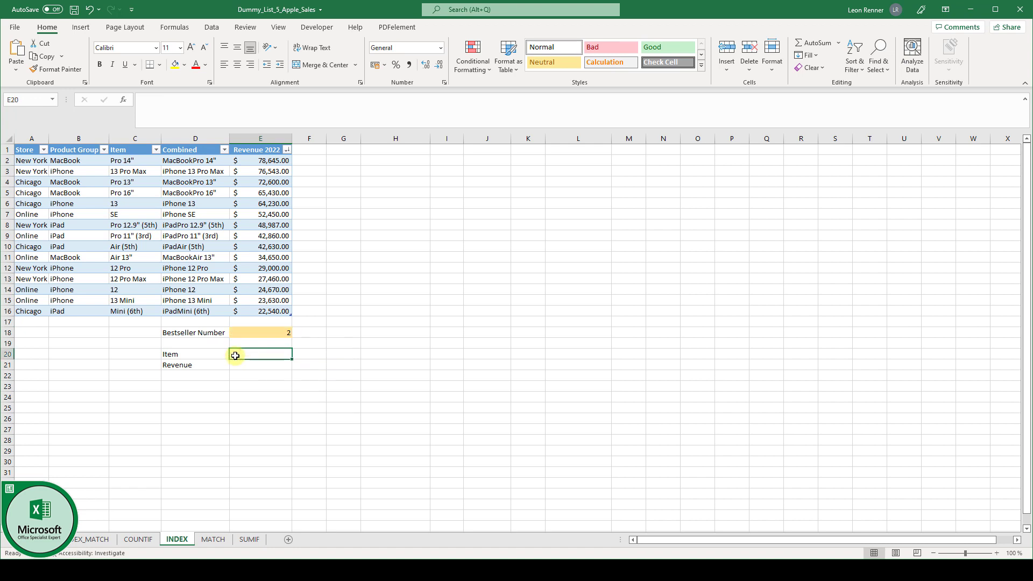
Step: Enter =INDEX(Table134; E18 in E20, using the sales table as array and E18 as row
text(=I)
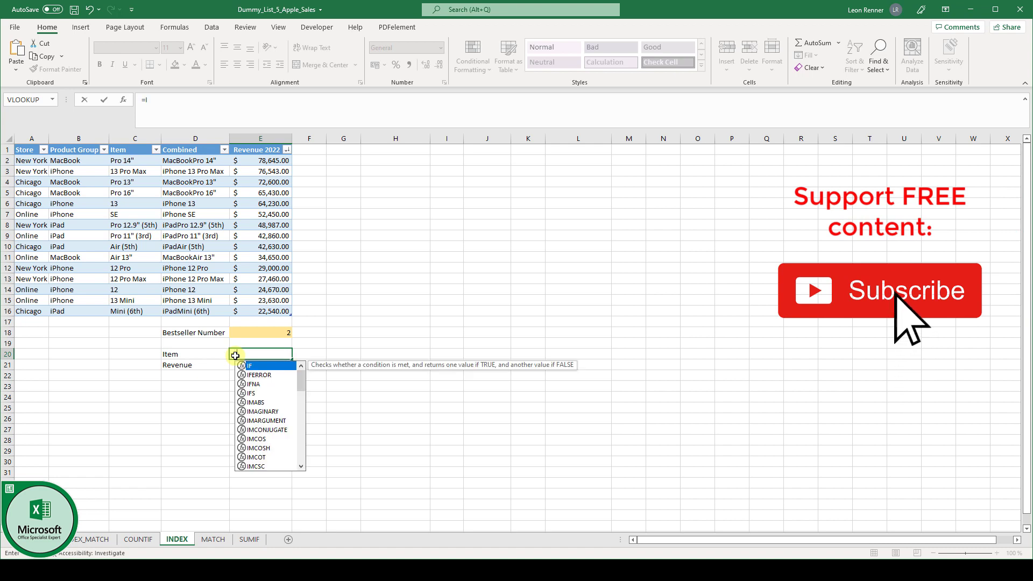
text(NDEX)
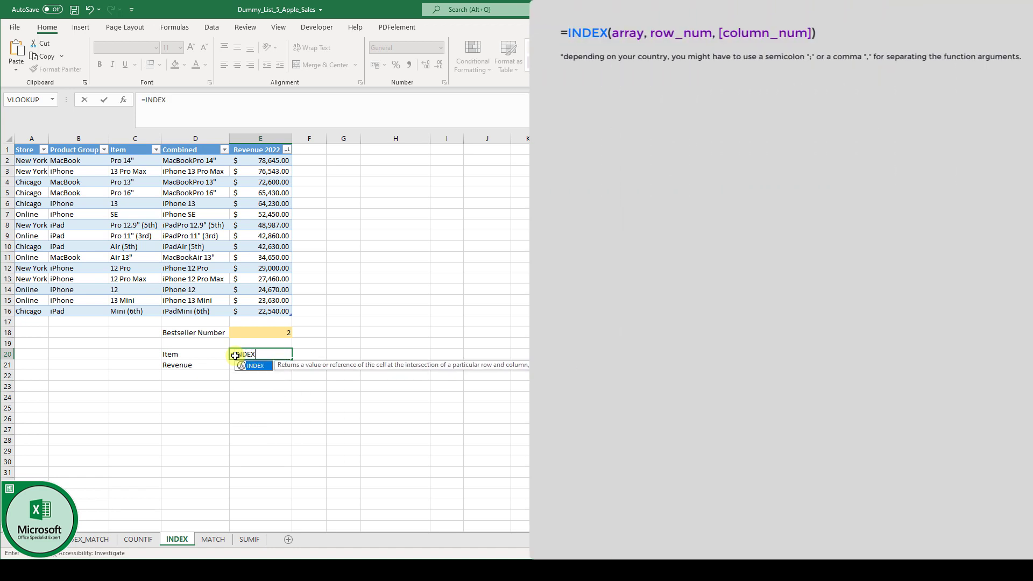
text(()
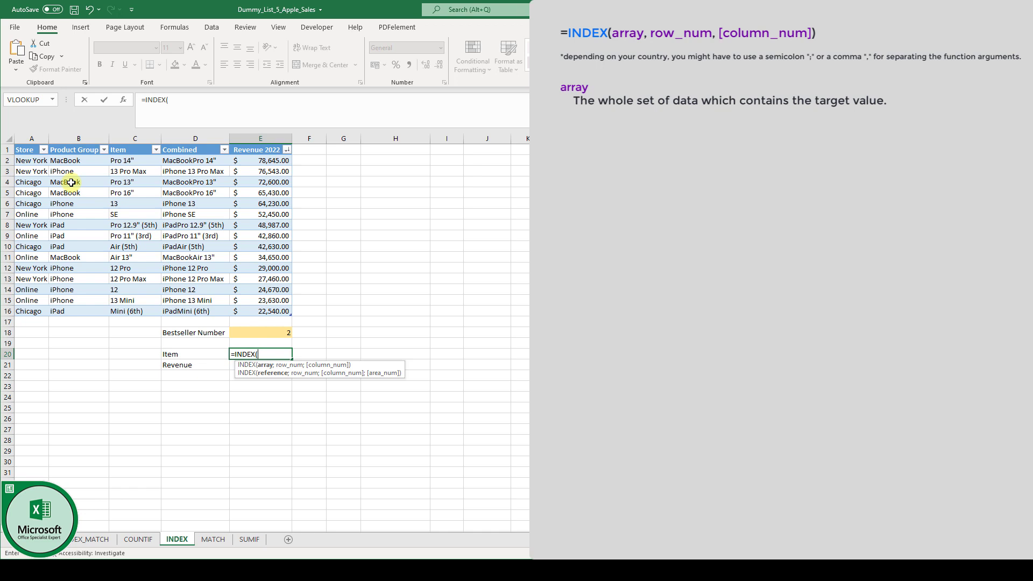
drag(30, 162, 252, 311)
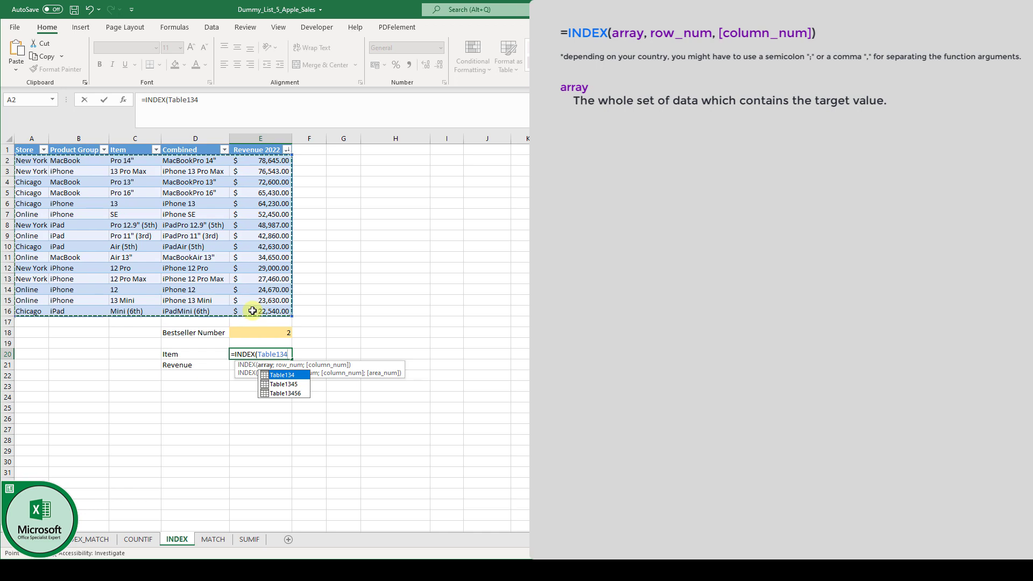
text(;)
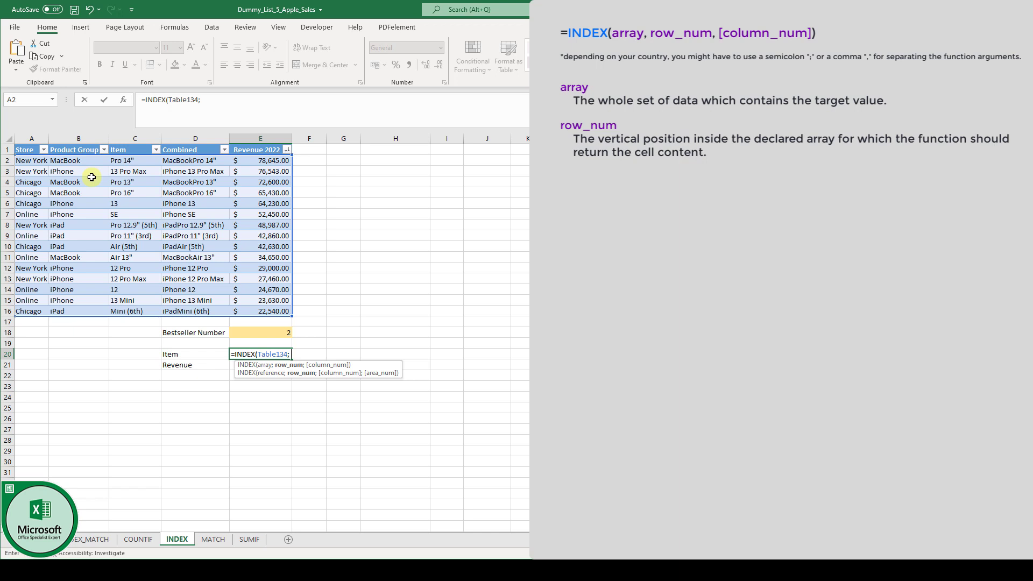
click(272, 332)
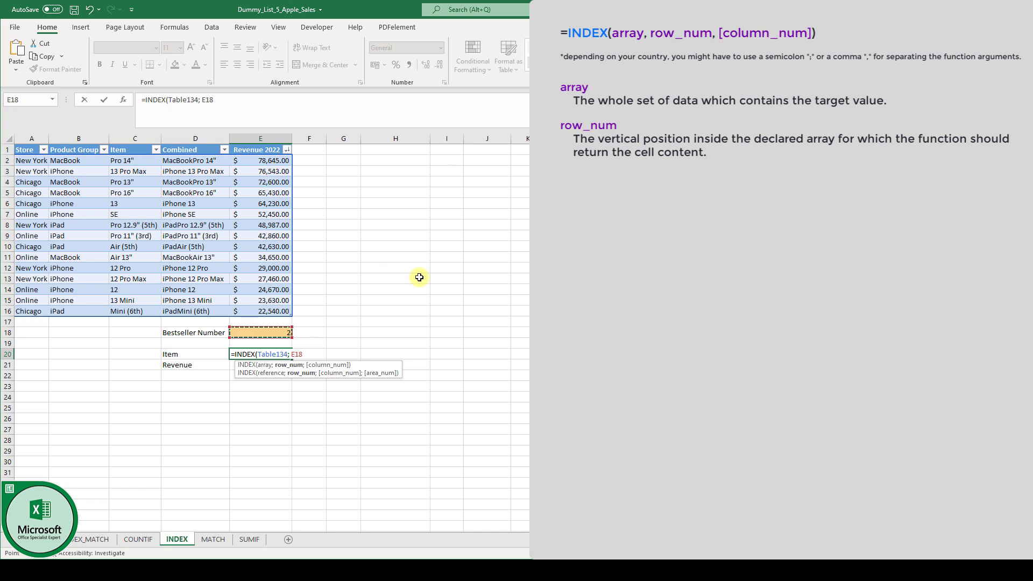
Step: Complete E20 as =INDEX(Table134; E18; 4), returning iPhone 13 Pro Max, then inspect D3
text(; 4)
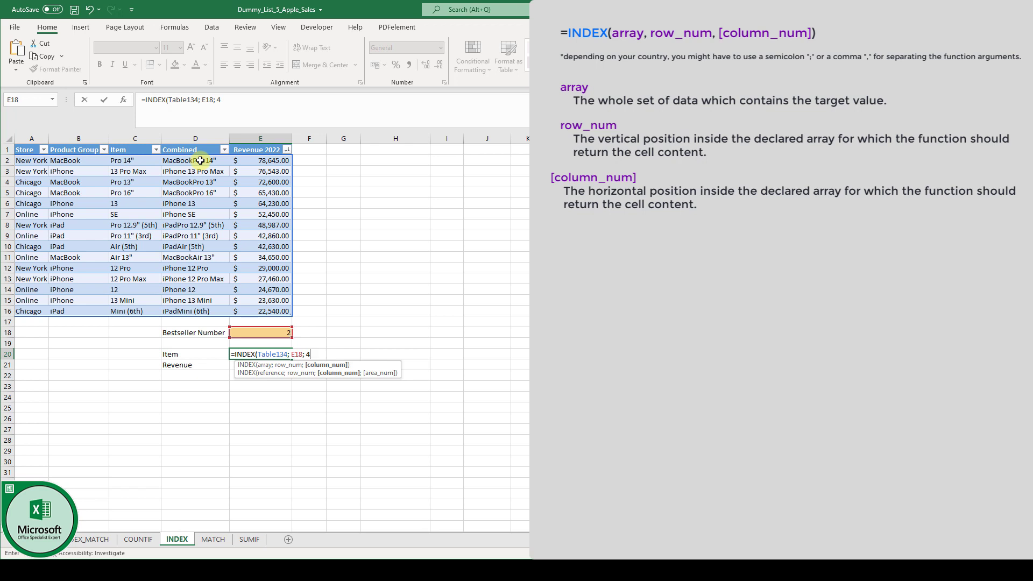
text())
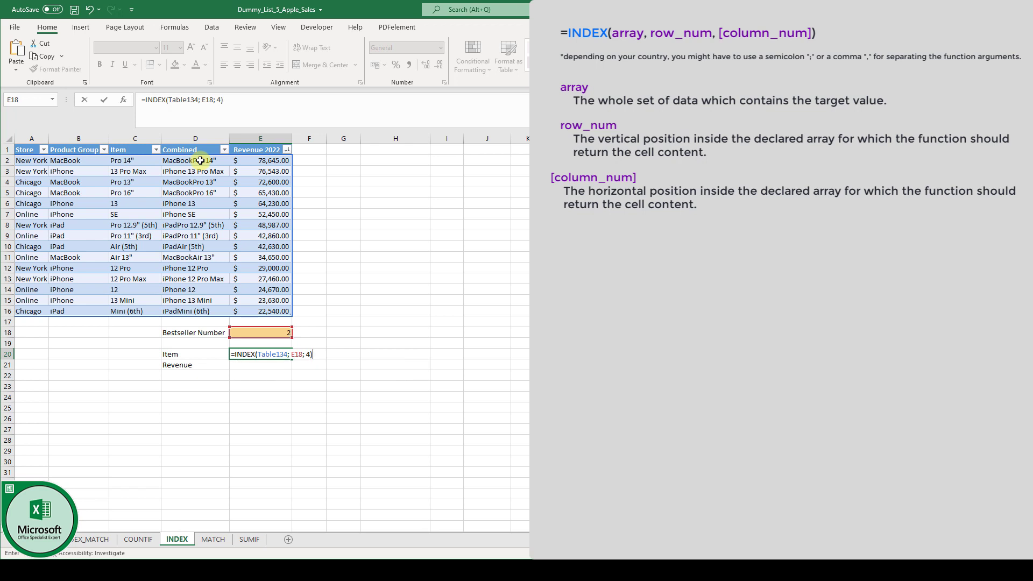
key(Return)
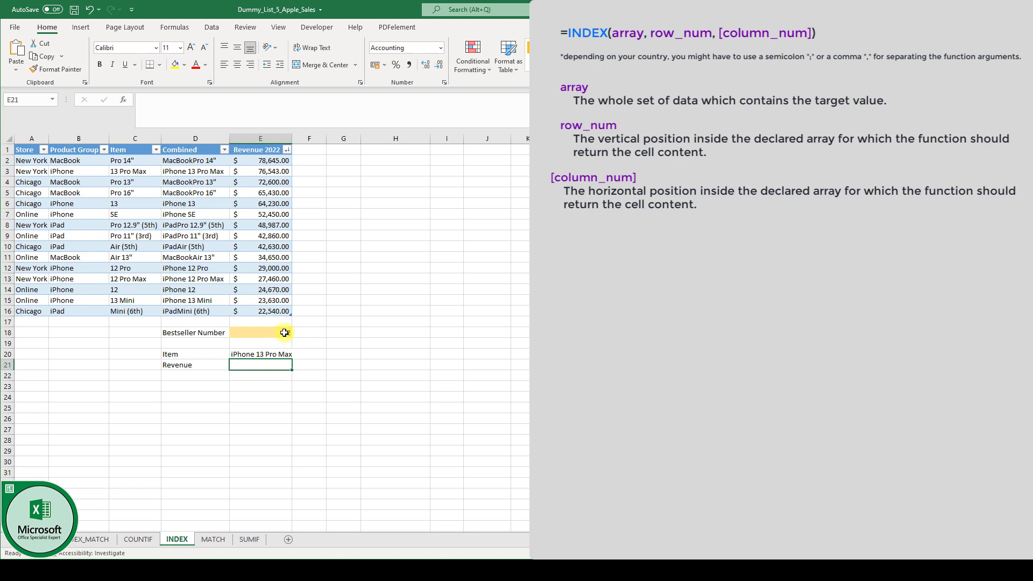
click(202, 171)
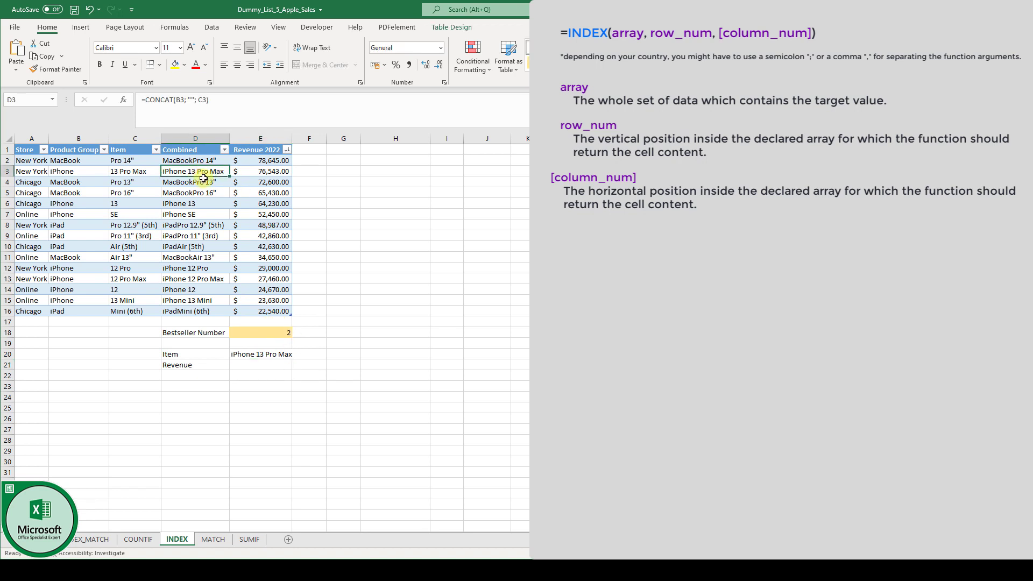
Step: Copy E20's formula =INDEX(Table134; E18; 4) from the formula bar and paste it into E21
click(248, 356)
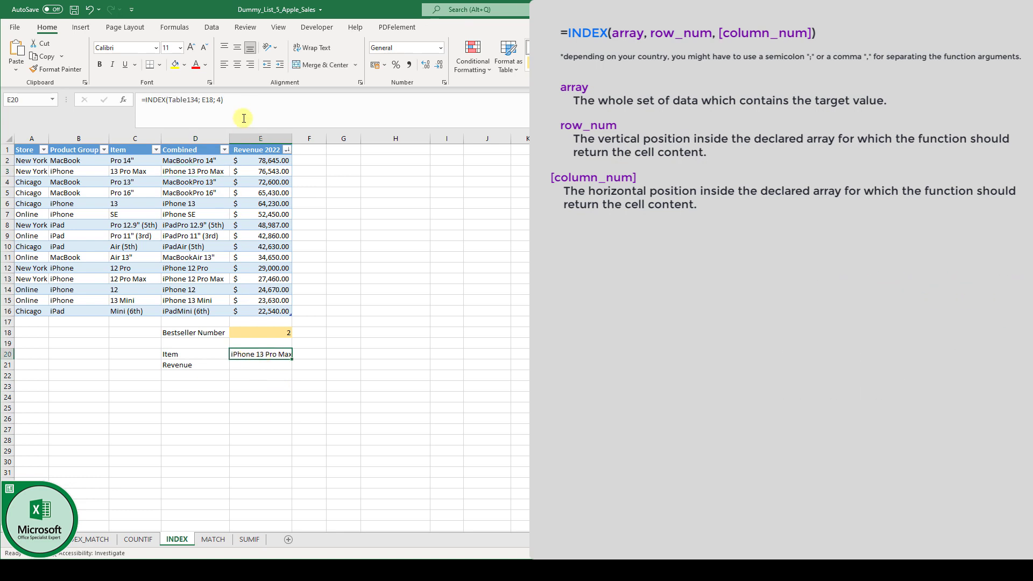
drag(225, 100, 144, 102)
key(ctrl+c)
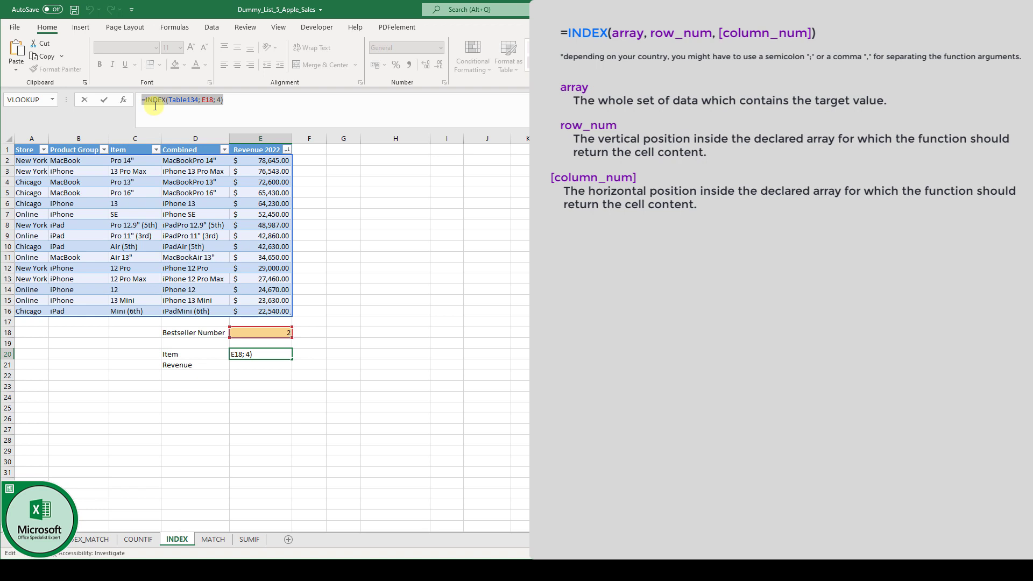
key(Escape)
click(249, 365)
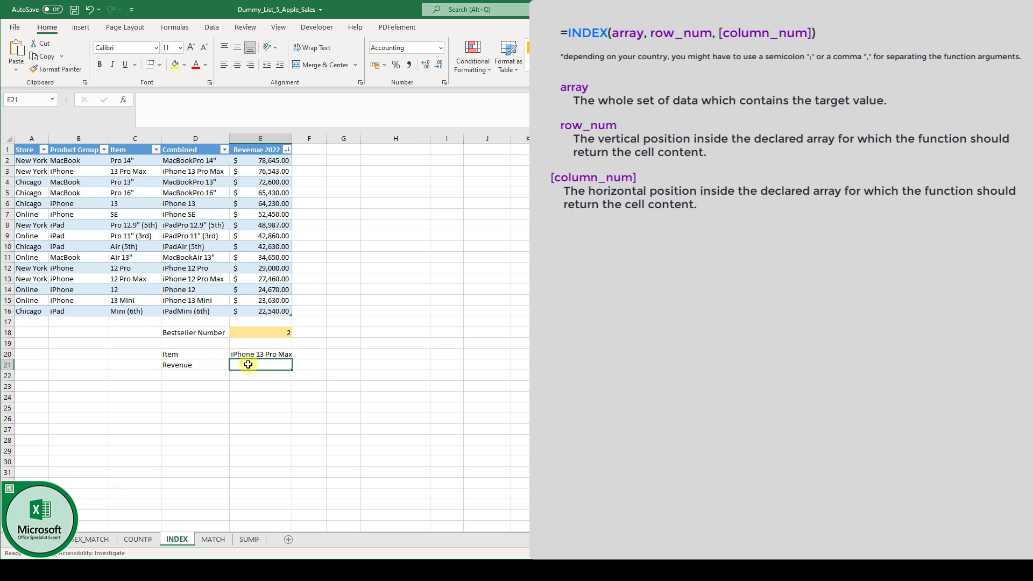
click(172, 110)
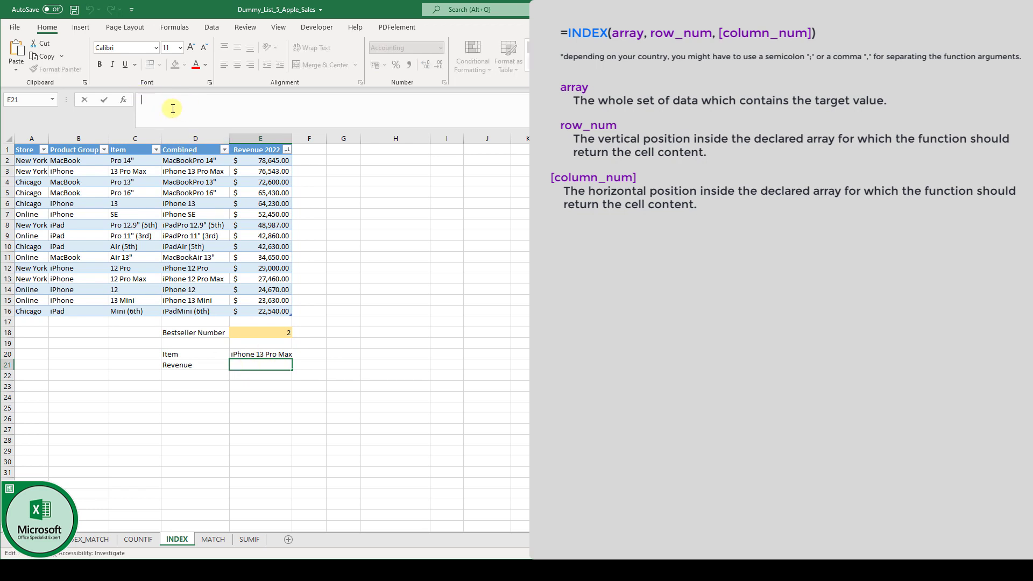
key(ctrl+v)
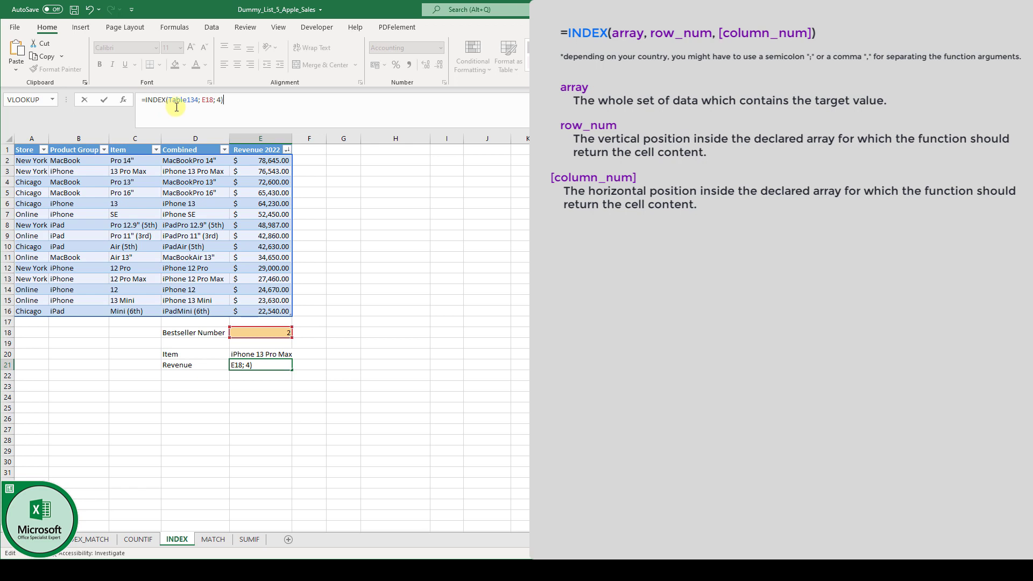
Step: Change E21's column_num from 4 to 5, giving =INDEX(Table134; E18; 5) returning $76,543.00
click(208, 100)
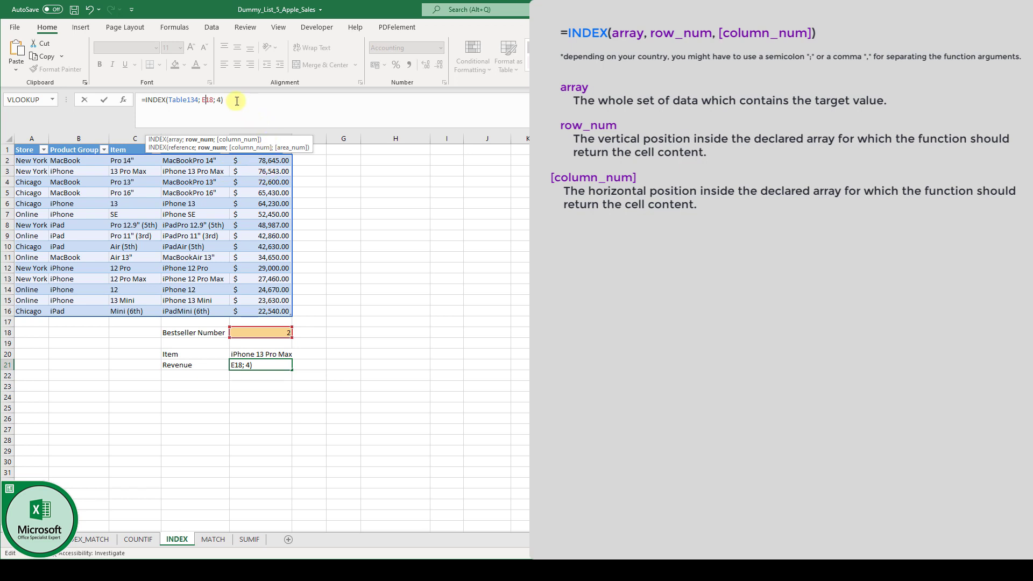
click(221, 99)
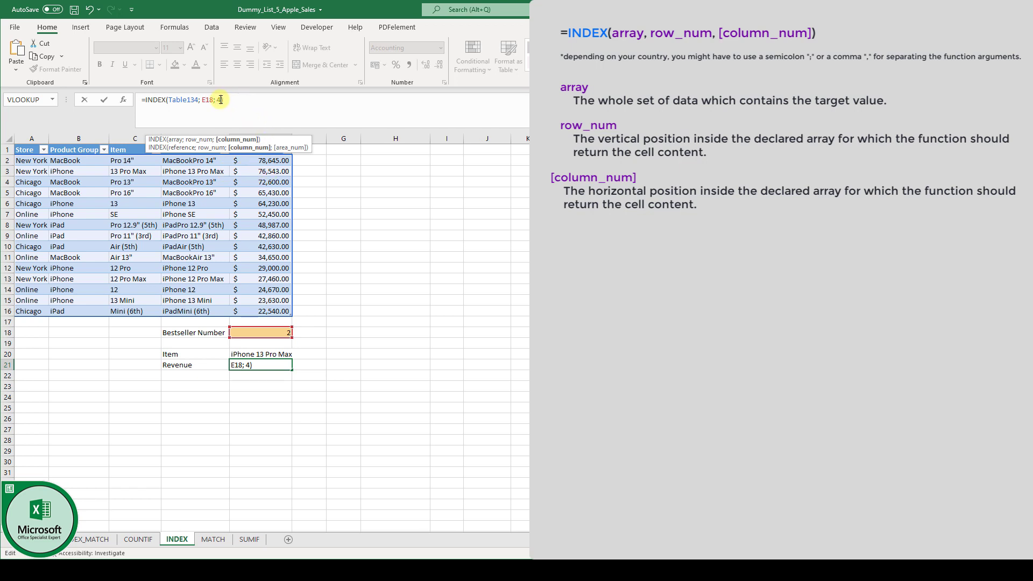
key(BackSpace)
text(5)
key(Return)
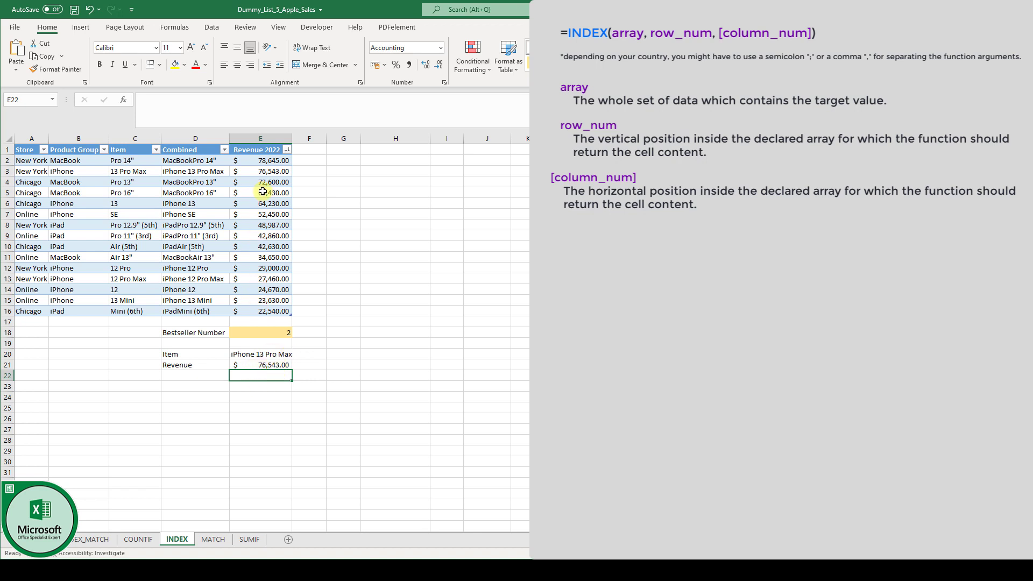
Step: Choose rank 3 in E18 and verify MacBookPro 13" and $72,600.00 against D4 and E4
click(272, 333)
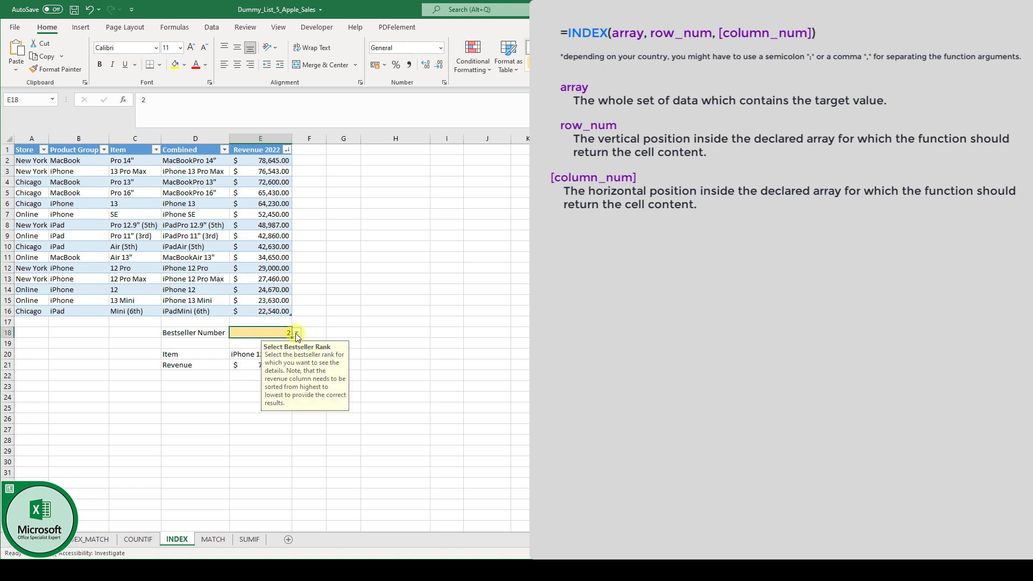
click(297, 333)
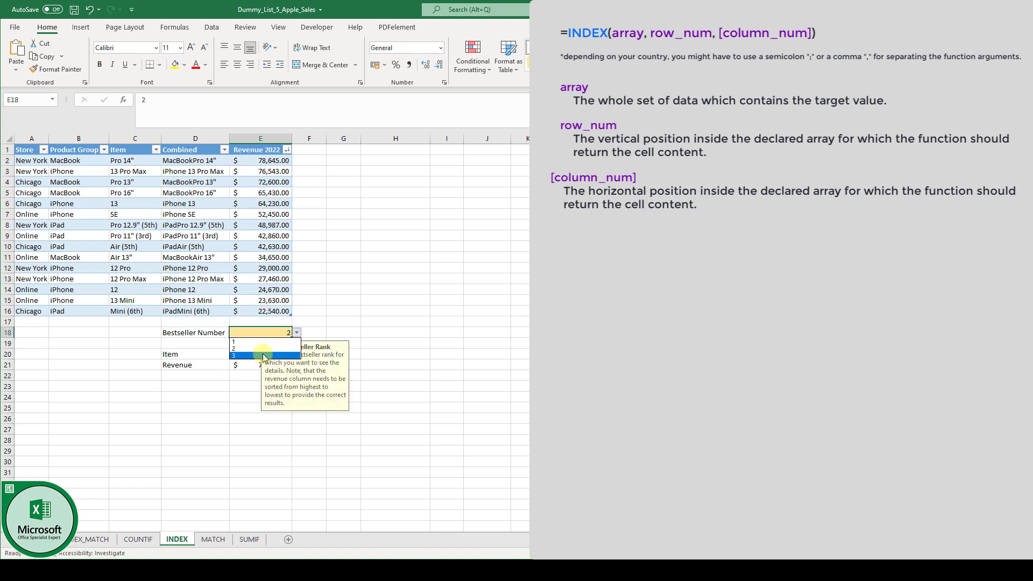
click(251, 356)
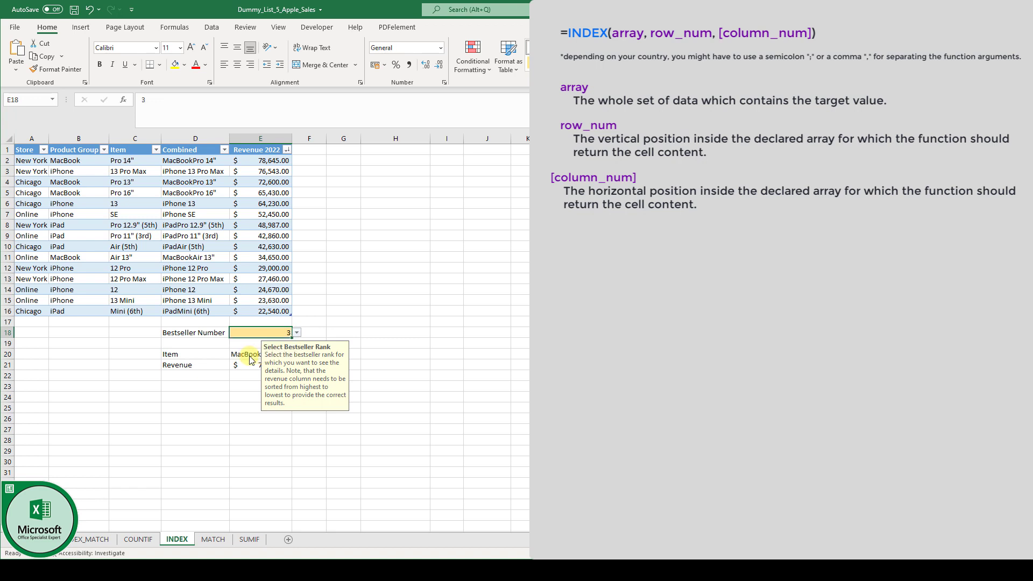
click(234, 377)
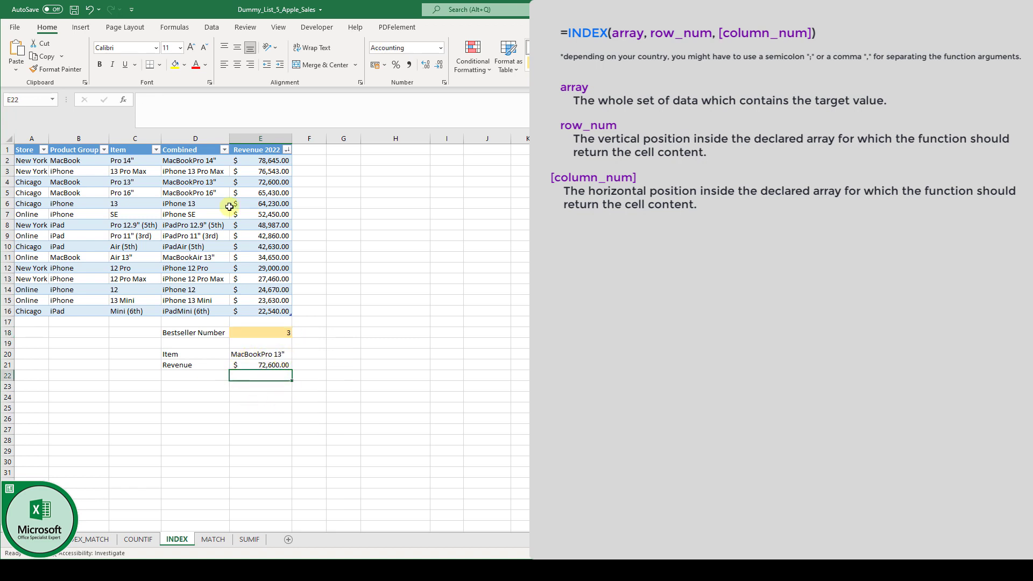
click(194, 183)
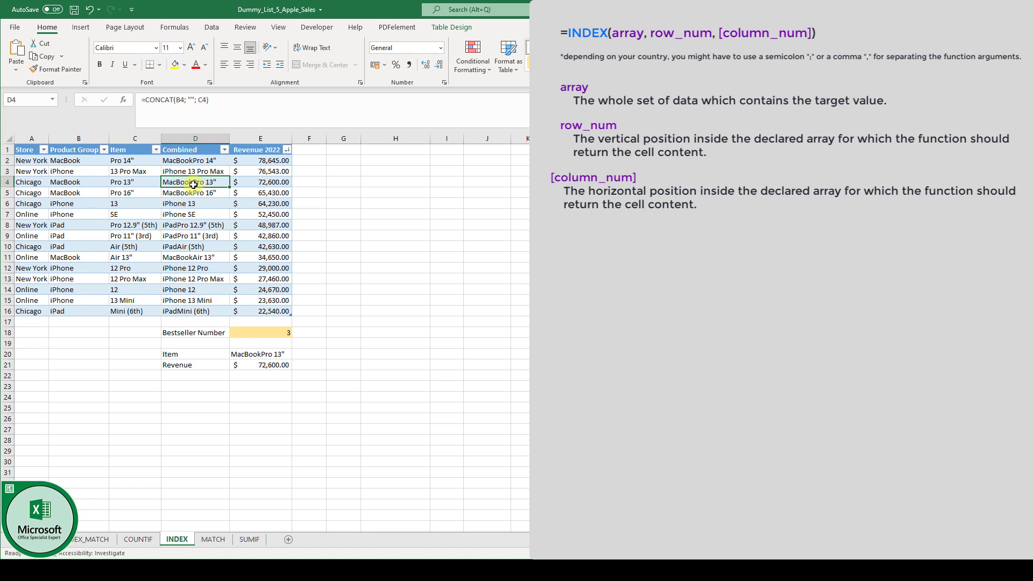
click(249, 184)
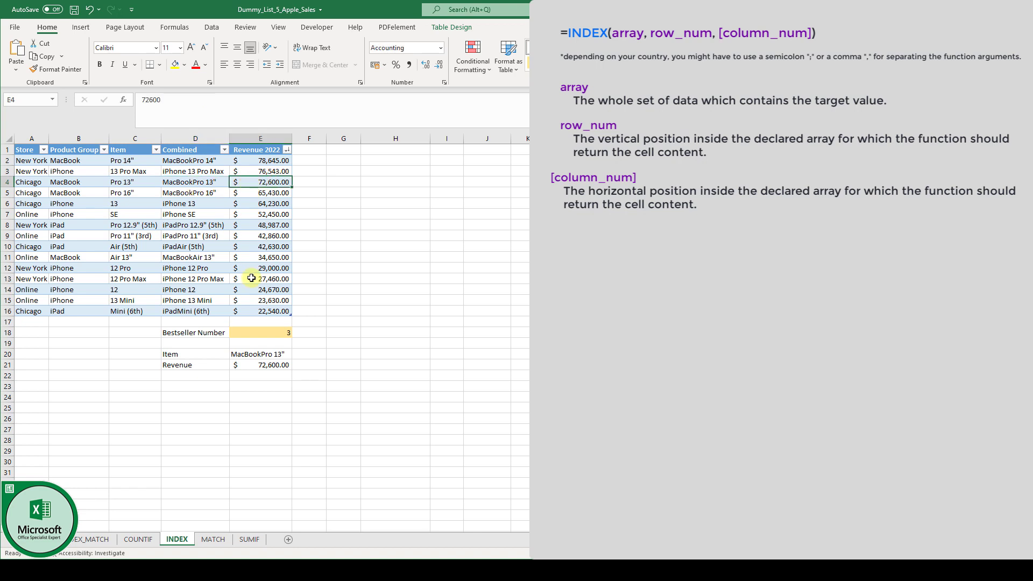
click(318, 352)
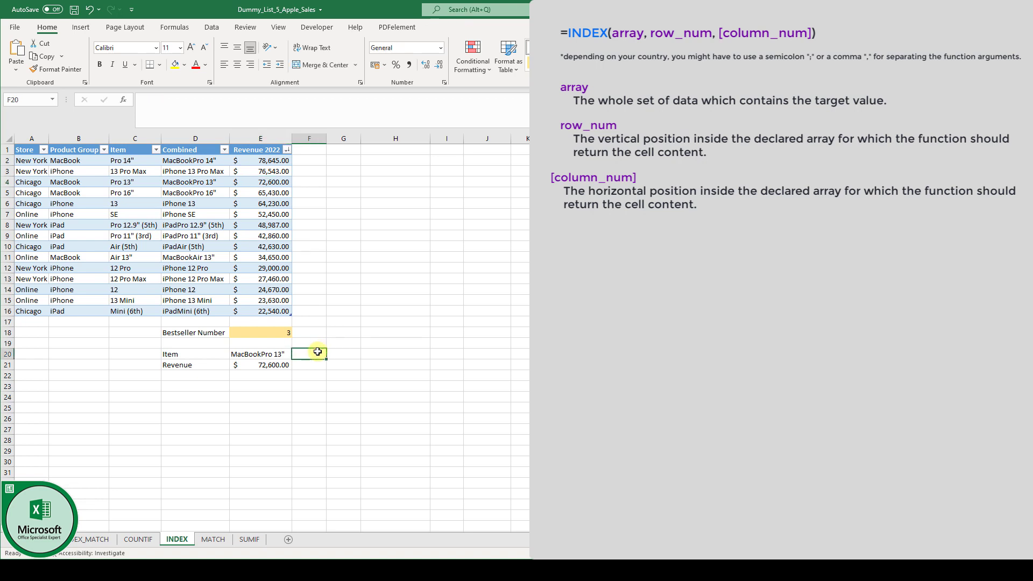